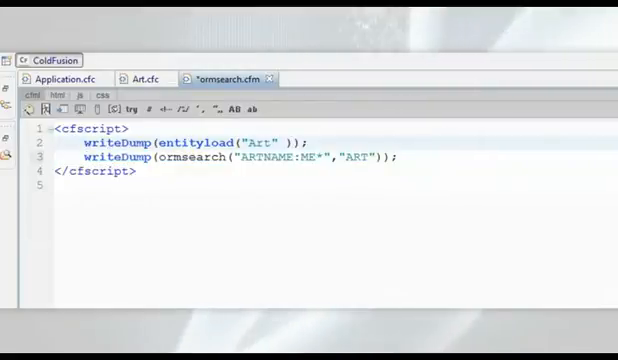
Step: Save ormsearch.cfm with the ormsearch("ARTNAME:ME*","ART") dump line
{"action": "key", "text": "ctrl+s"}
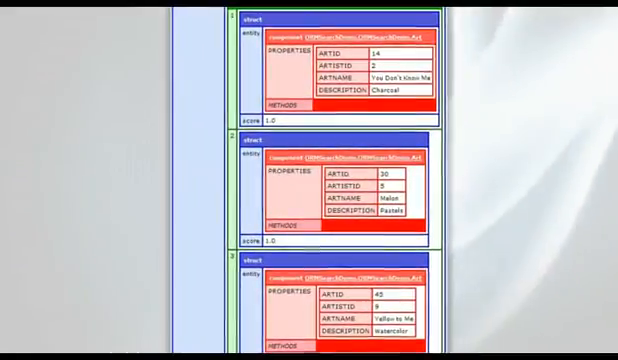
Step: Highlight the 'Me' matches in You Don't Know Me, Melon and Yellow to Me
{"action": "key", "text": "ctrl+g"}
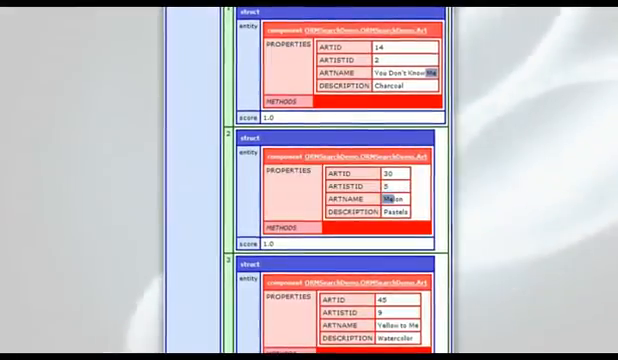
{"action": "key", "text": "ctrl+g"}
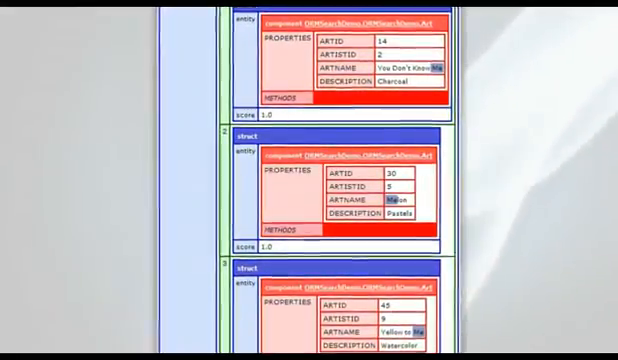